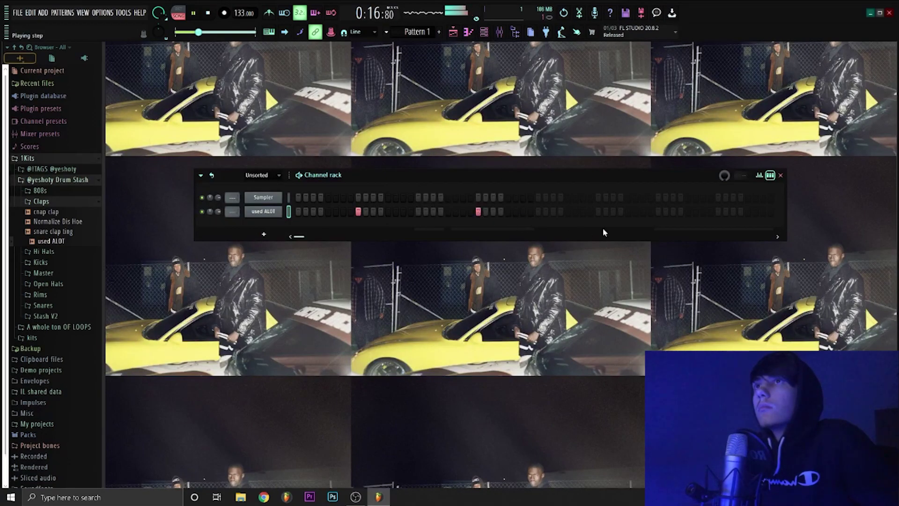
Repeat the used ALOT clap hits across the rest of the pattern and show all channels in the channel rack
key(F7)
key(ctrl+a)
key(F7)
click(263, 181)
click(262, 195)
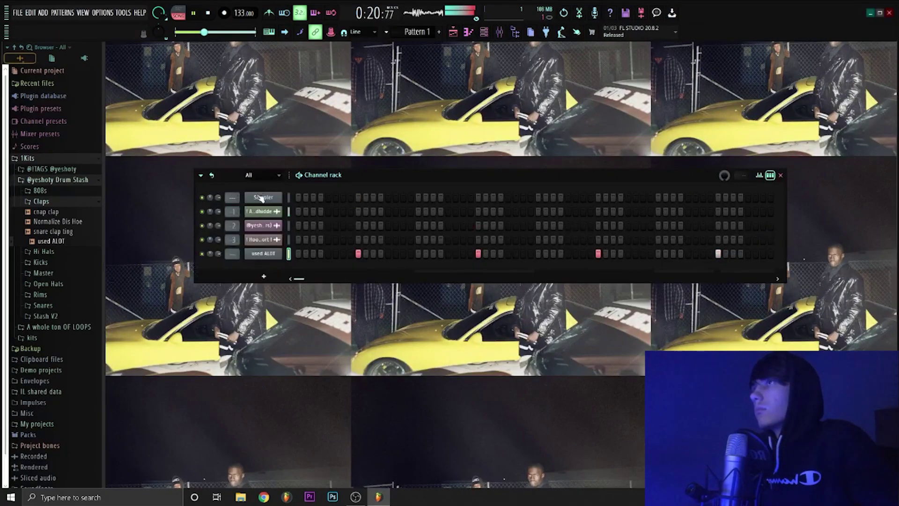
Add the Shoty Rim sample from the Rims folder as a channel and layer it on the same steps as the clap
drag(68, 206, 78, 213)
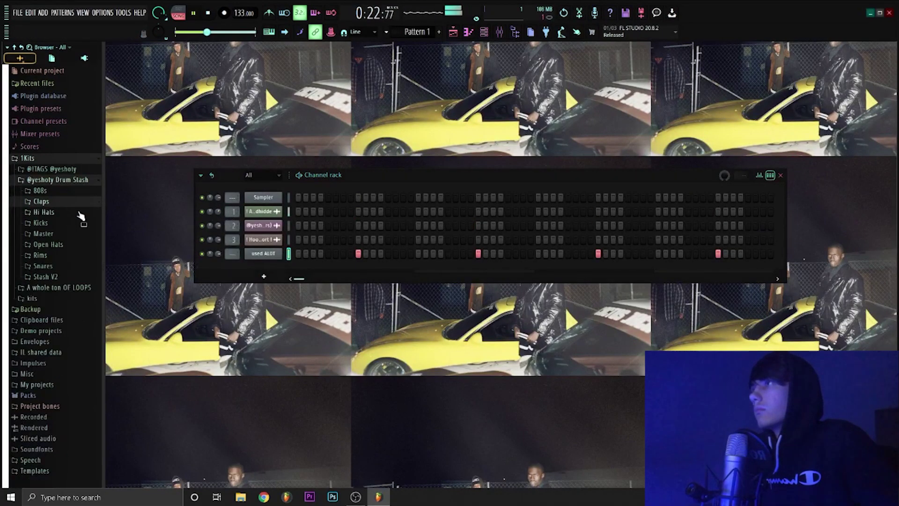
drag(51, 266, 53, 270)
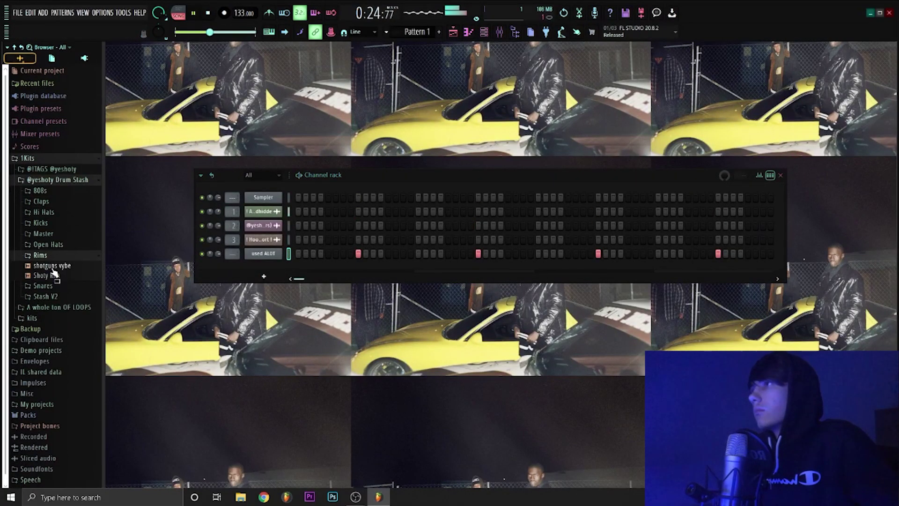
drag(268, 267, 268, 268)
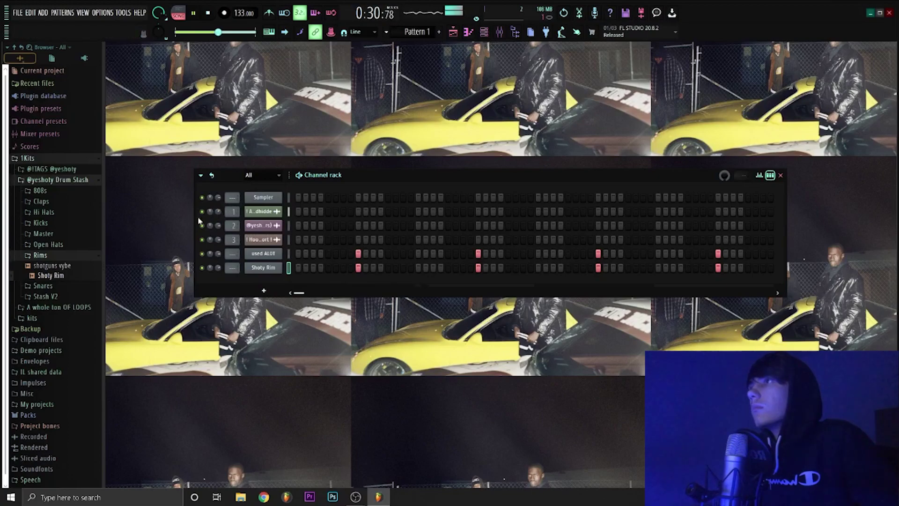
Add the hit 1 classic hi-hat sample as a channel and fill its row every 2 steps
drag(81, 259, 55, 239)
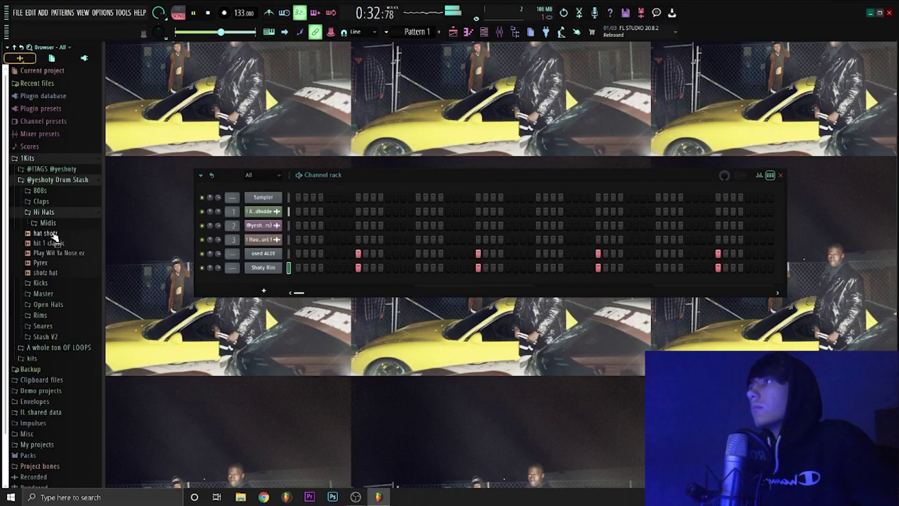
drag(261, 283, 263, 281)
right_click(263, 282)
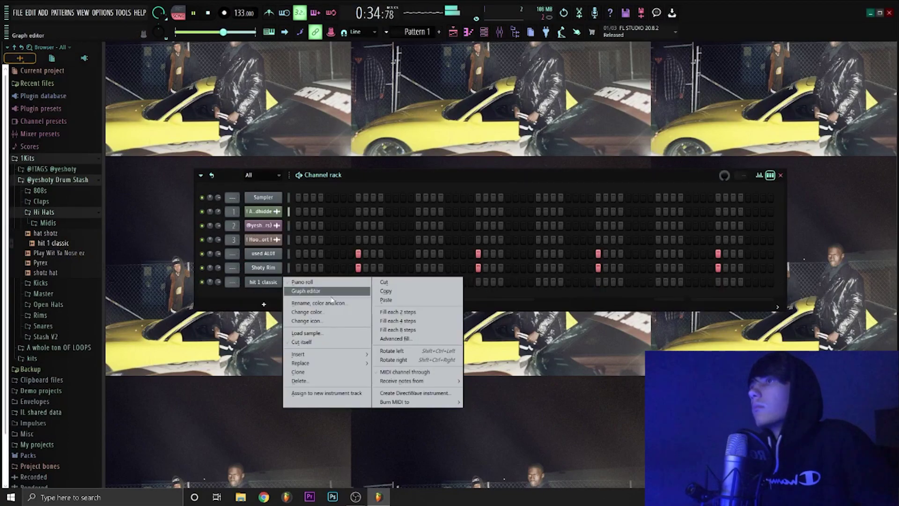
click(412, 310)
click(84, 216)
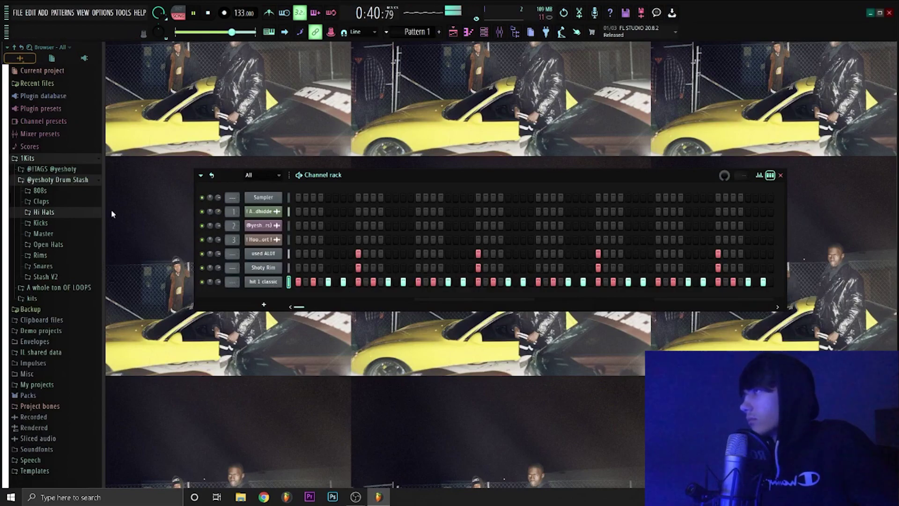
Add the Ez Uses Alot 808 as a channel and place a D6 note at the start of bar 1 in its piano roll
click(73, 216)
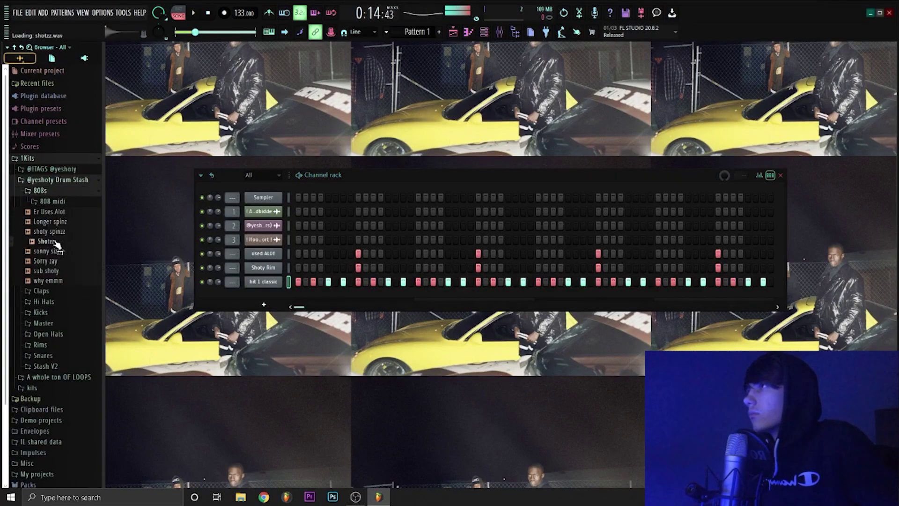
drag(260, 298, 261, 300)
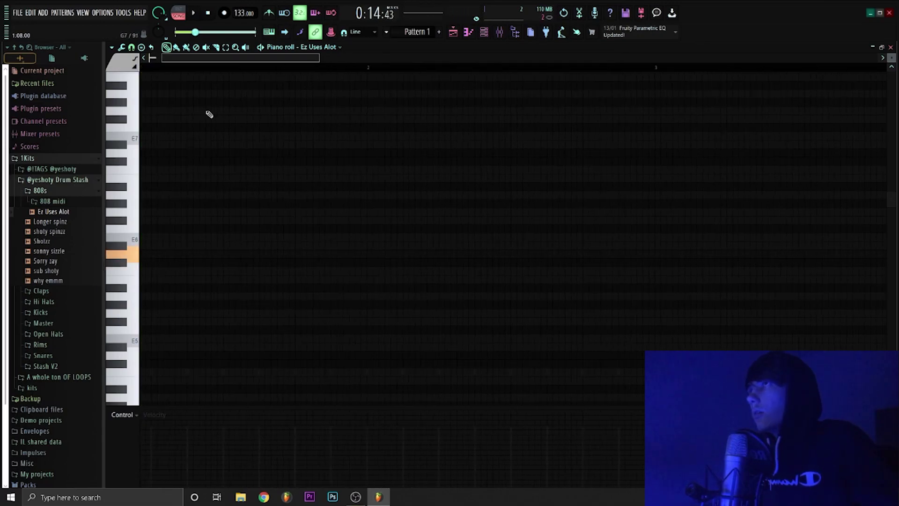
key(space)
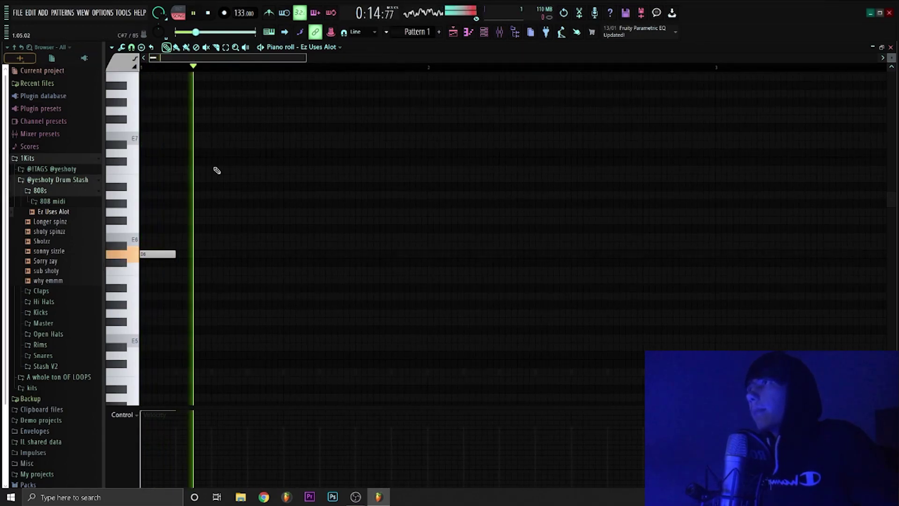
Place an 808 note on D6 a quarter into bar 2 and another on A6 at the start of bar 3
click(503, 255)
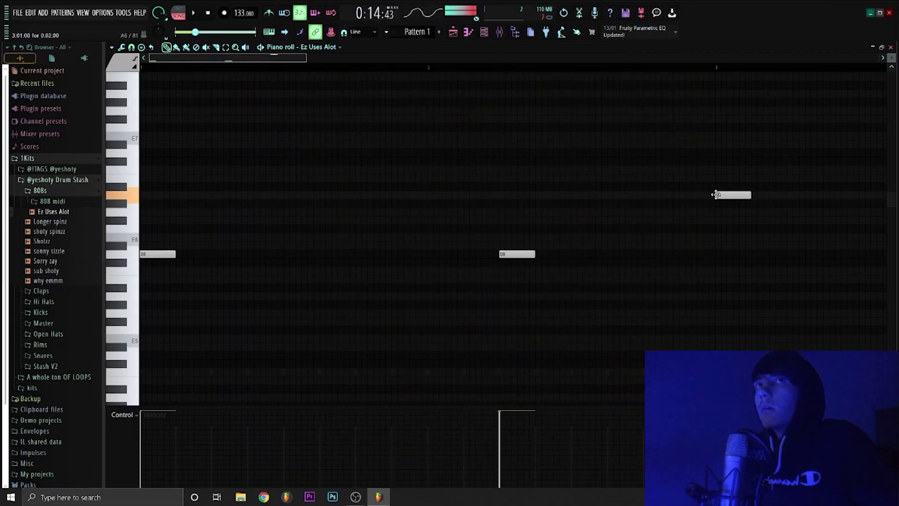
key(space)
scroll(514, 263, down, 2)
scroll(448, 267, down, 1)
scroll(474, 277, up, 3)
scroll(480, 276, down, 2)
scroll(512, 215, up, 2)
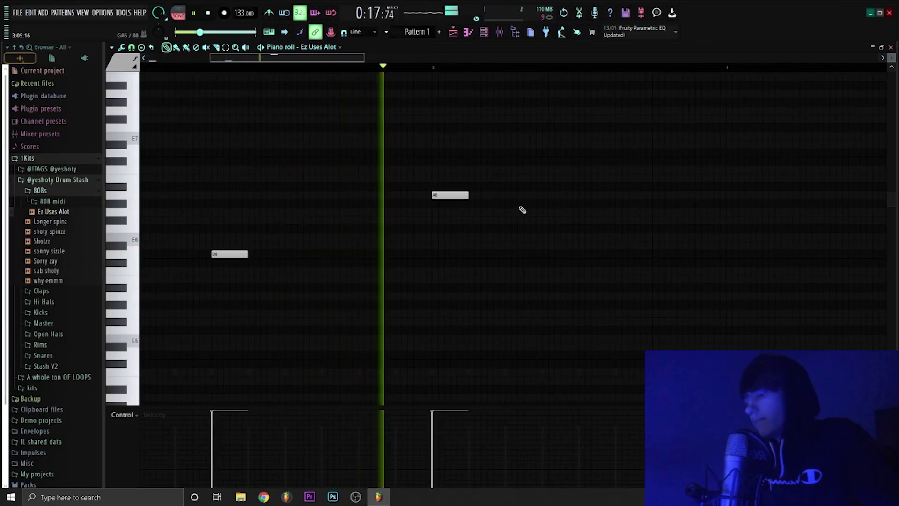
Add short A6 notes near the start of bar 4 and a longer A6 note past the middle of that bar
click(780, 179)
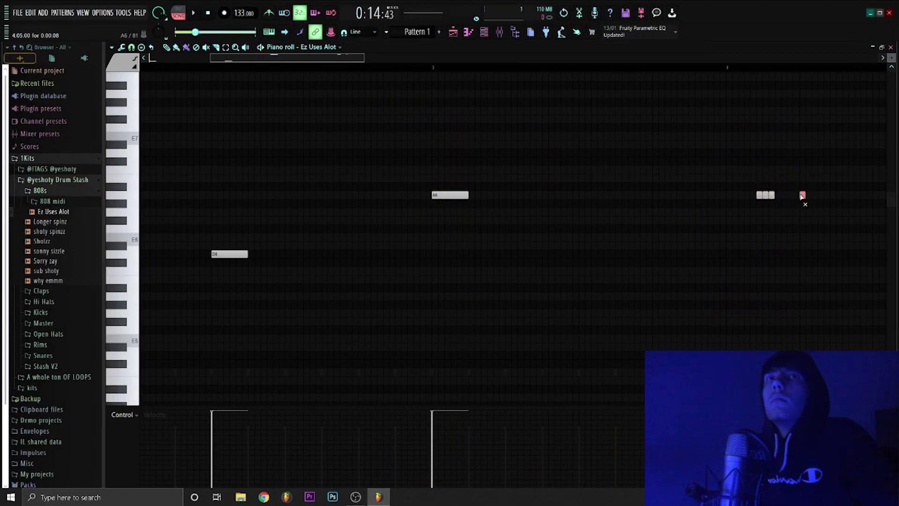
key(space)
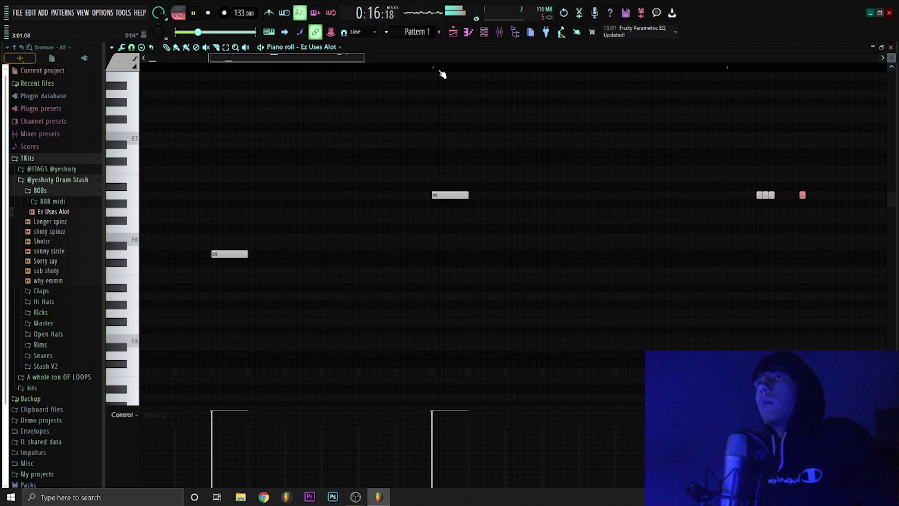
scroll(427, 104, down, 3)
scroll(611, 257, up, 2)
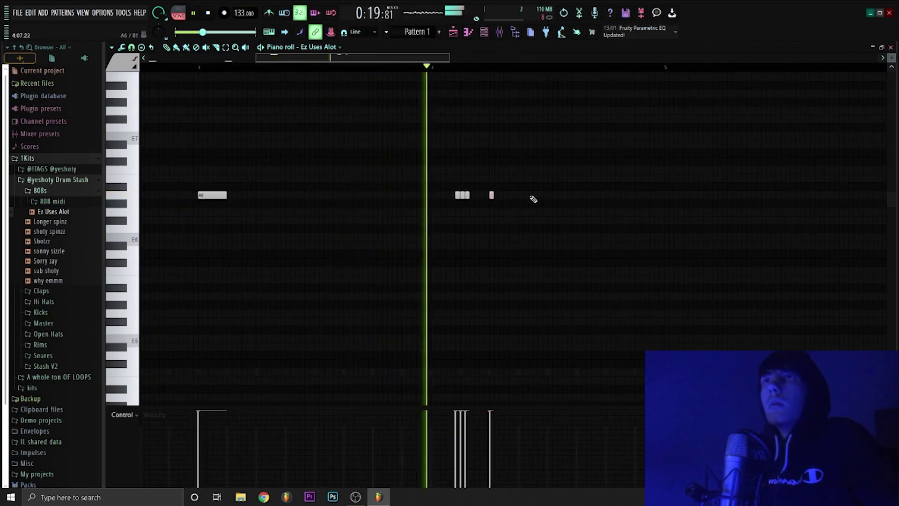
click(581, 195)
key(space)
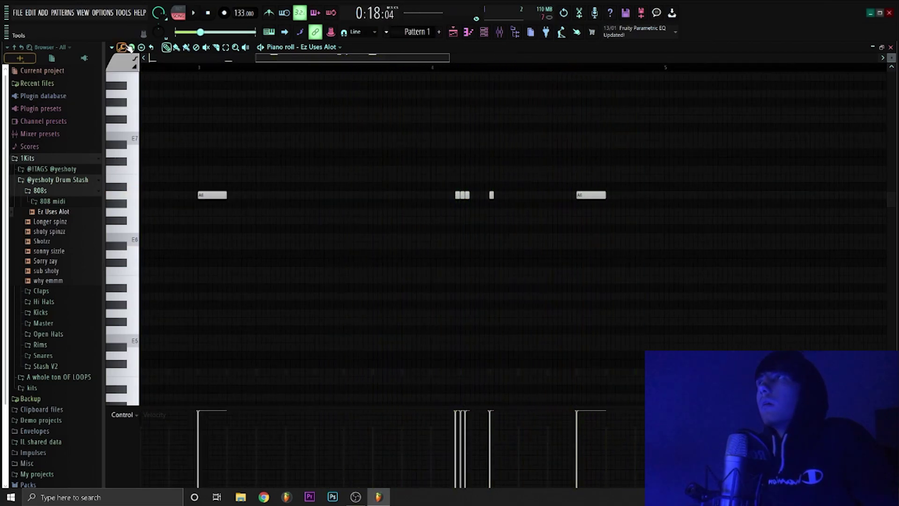
In bar 4, replace the second and third short A6 notes with a longer A6 note at reduced velocity
click(131, 48)
click(160, 135)
key(space)
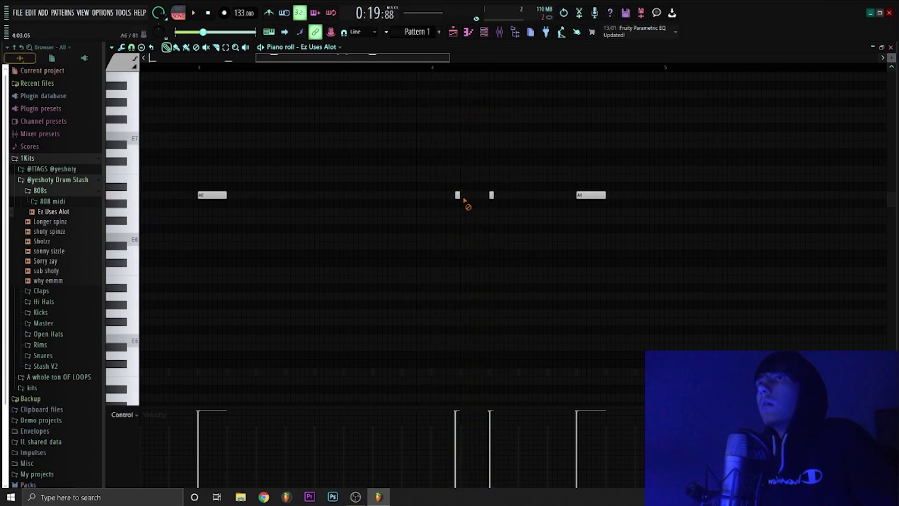
key(space)
key(space)
click(471, 195)
key(space)
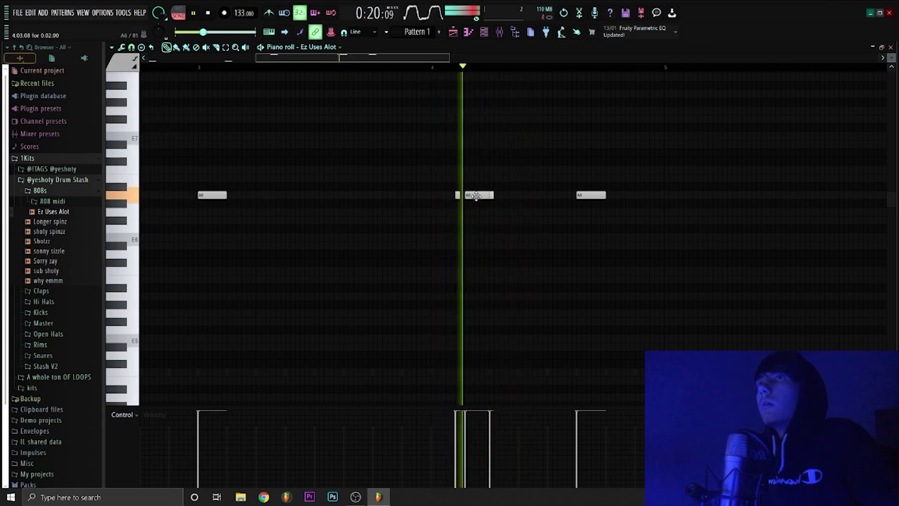
key(space)
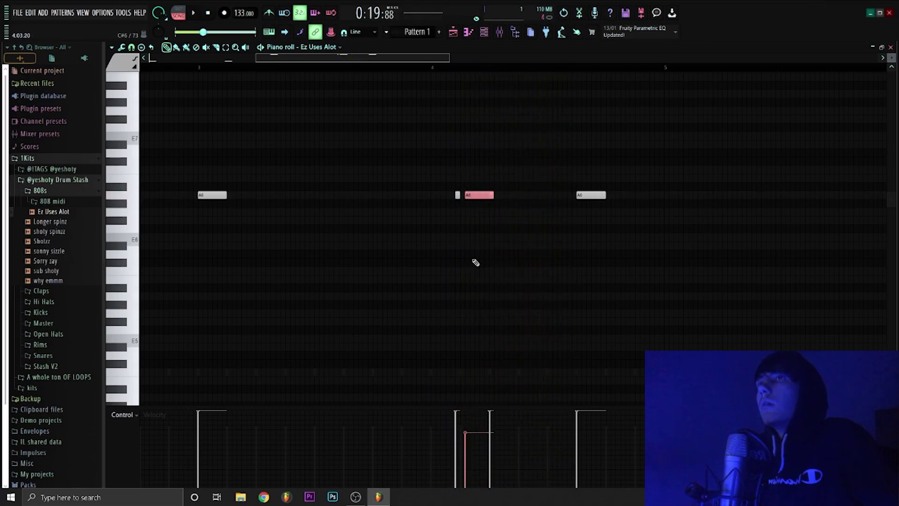
key(space)
key(space)
key(space)
Delete the long A6 note past the middle of bar 4 and repeat the four-bar 808 line across bars 5 to 8
right_click(597, 195)
click(669, 195)
key(space)
scroll(500, 150, down, 2)
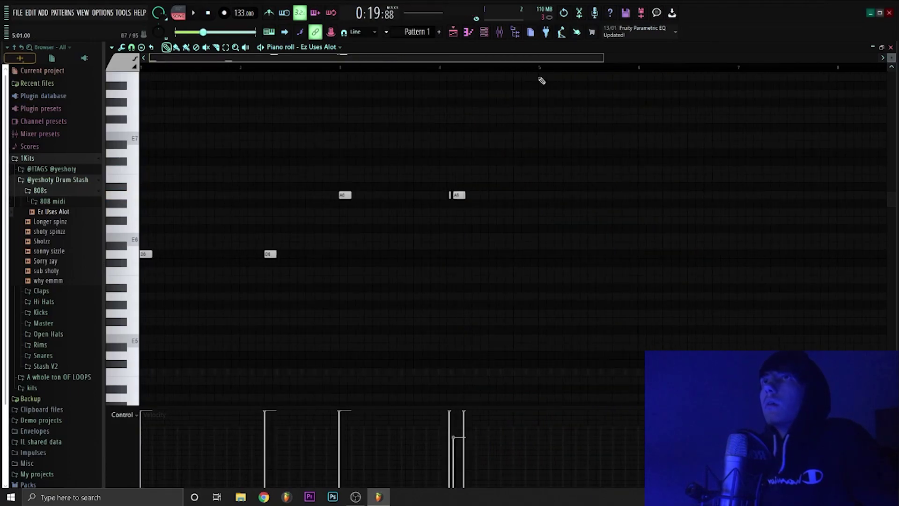
drag(517, 76, 483, 86)
key(space)
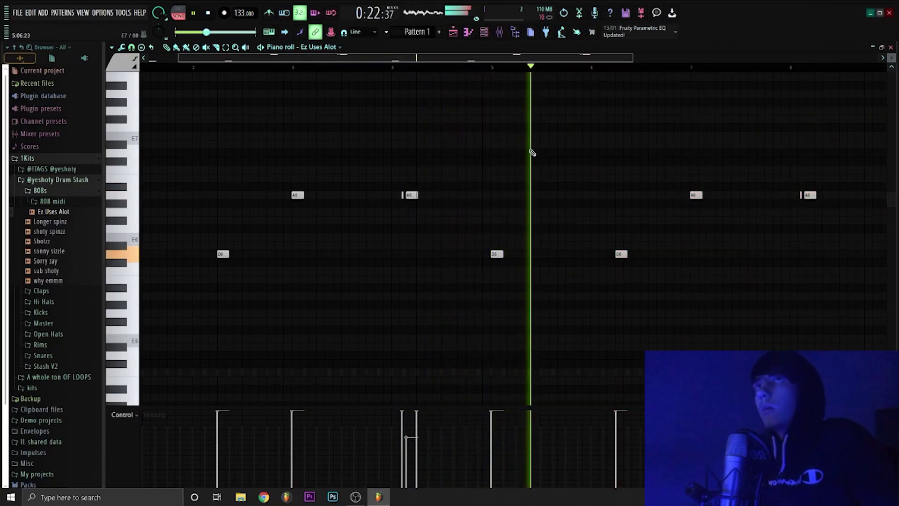
Lengthen the last short A6 note in bar 8 and repeat it into a back-to-back run of three A6 notes
scroll(561, 192, down, 1)
scroll(594, 236, up, 4)
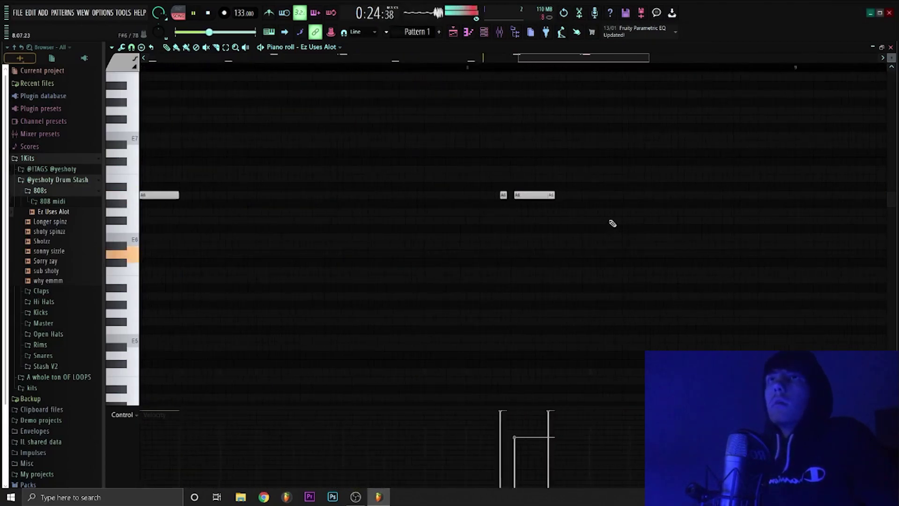
drag(544, 202, 567, 198)
right_click(576, 207)
key(space)
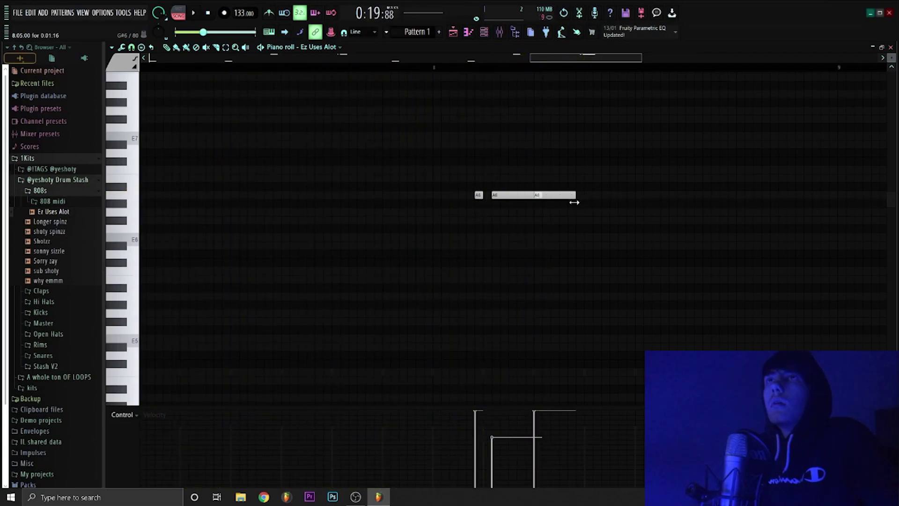
key(ctrl+b)
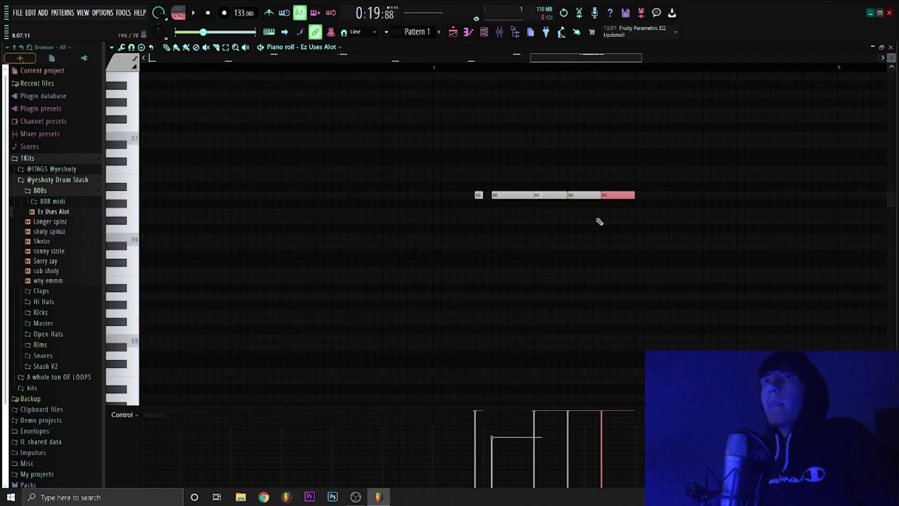
Follow the A6 run in bar 8 with three E6 notes and one D6 note
click(445, 64)
key(space)
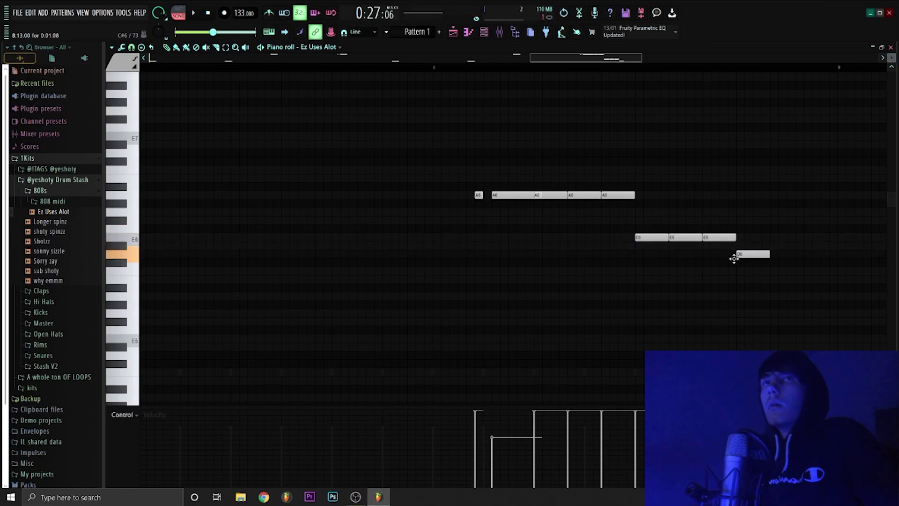
key(space)
Delete the closing D6 note and place an E6 note near the end of bar 8
scroll(720, 256, down, 3)
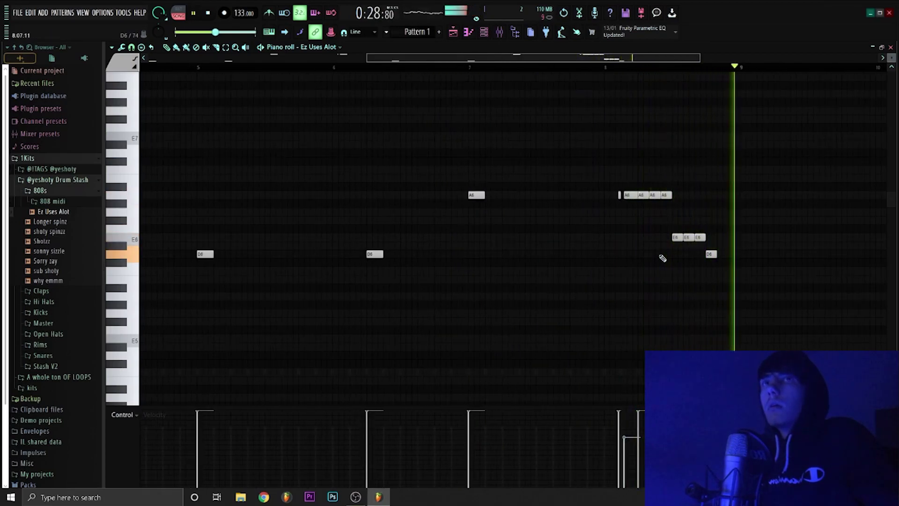
scroll(674, 256, up, 3)
right_click(727, 254)
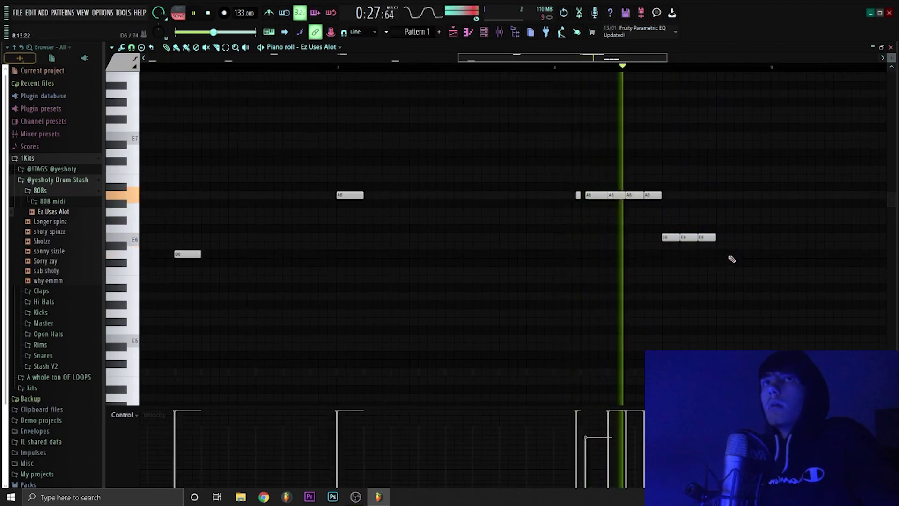
click(751, 237)
scroll(744, 237, down, 3)
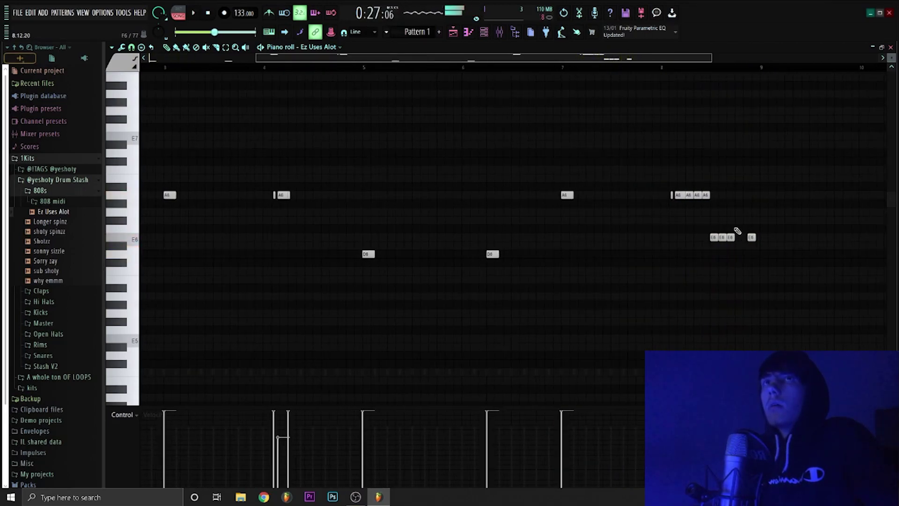
Replace the three-note E6 run in bar 8 with three quick short E6 notes and a separate short E6 note
key(space)
scroll(723, 234, up, 3)
right_click(705, 237)
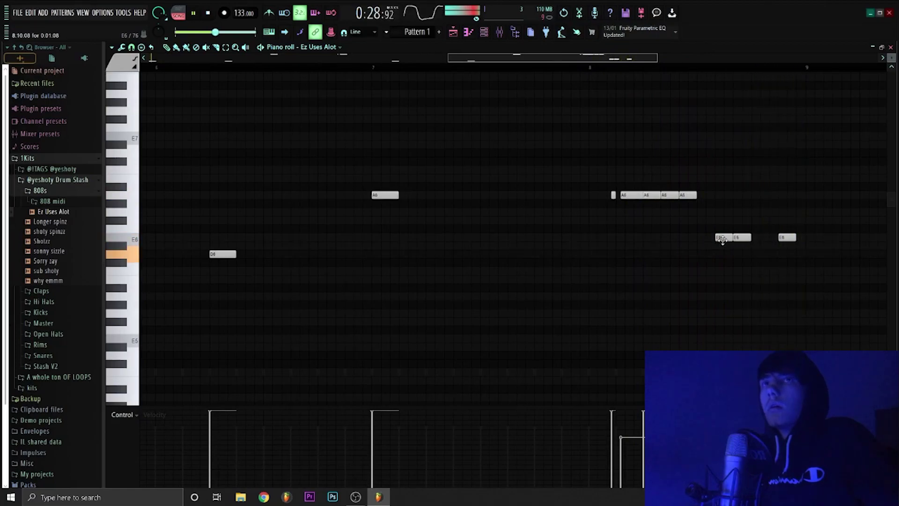
right_click(723, 239)
key(space)
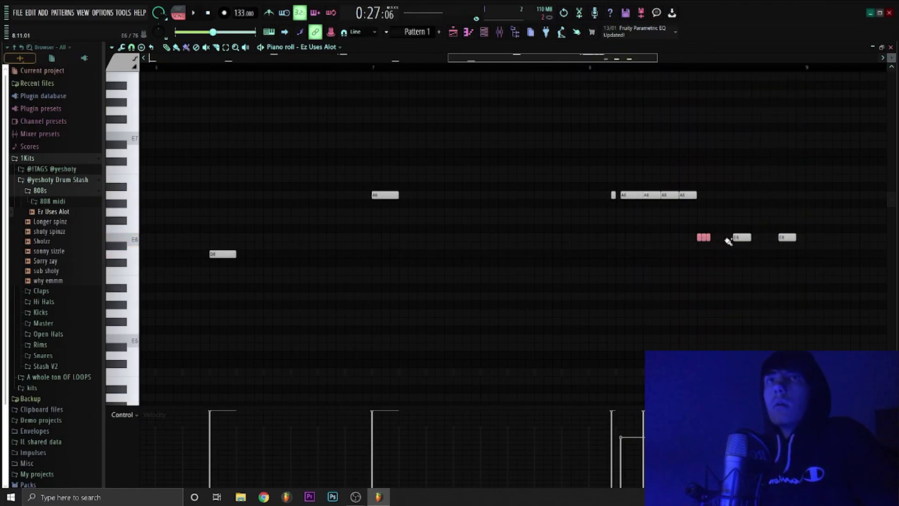
scroll(722, 242, up, 2)
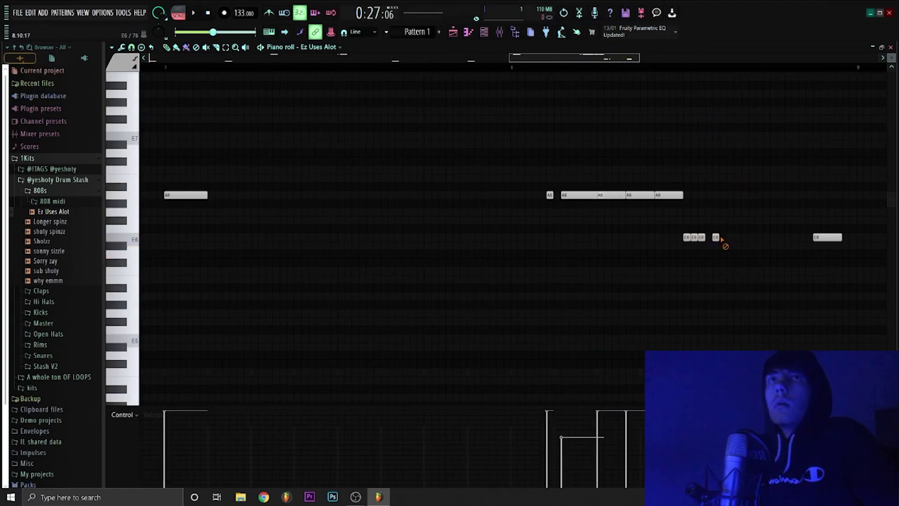
click(730, 237)
key(space)
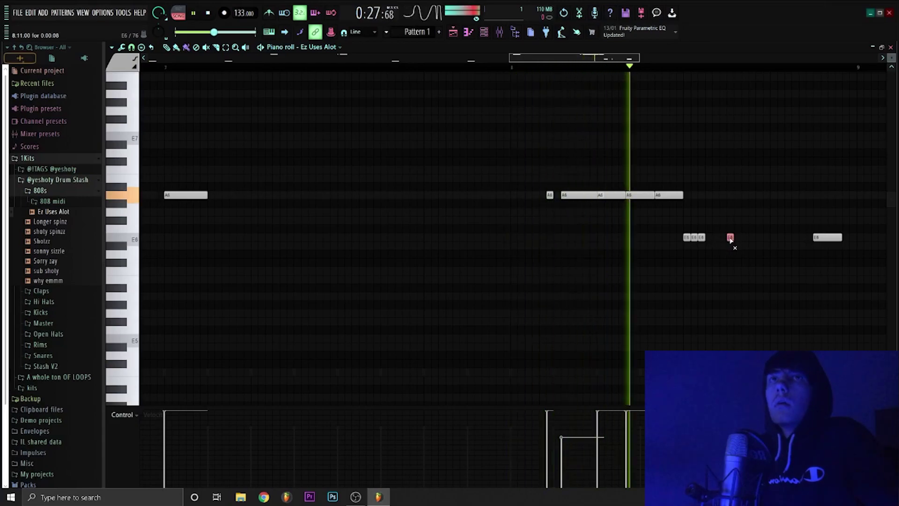
scroll(728, 240, down, 3)
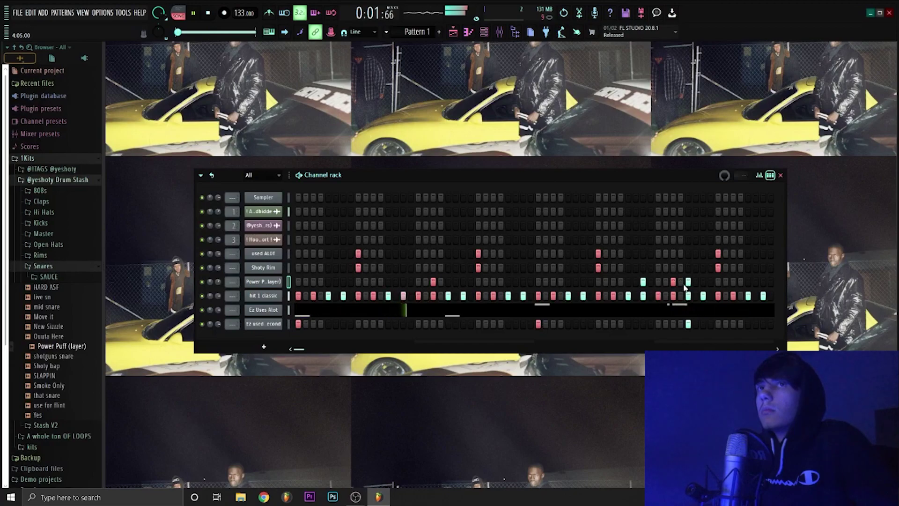
Open the hit 1 classic hi-hat channel for note editing and play the pattern
key(F7)
click(316, 67)
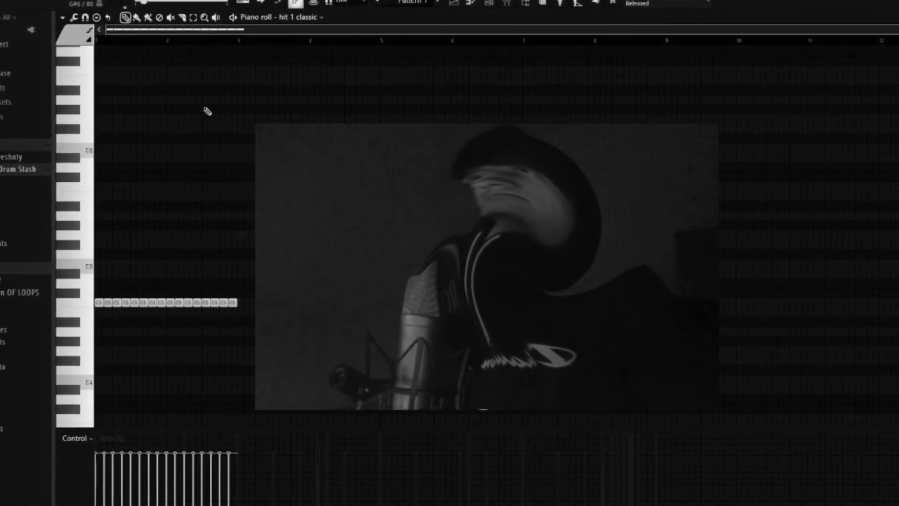
scroll(207, 111, up, 5)
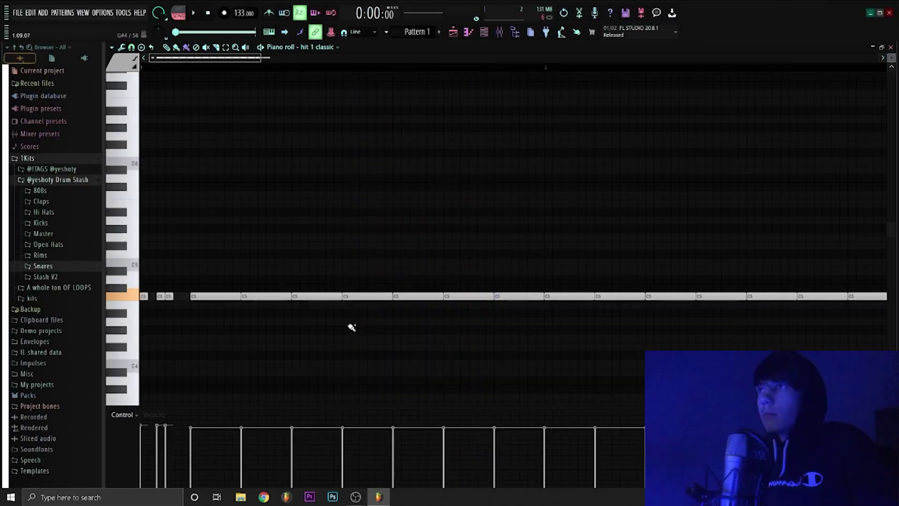
key(space)
click(346, 313)
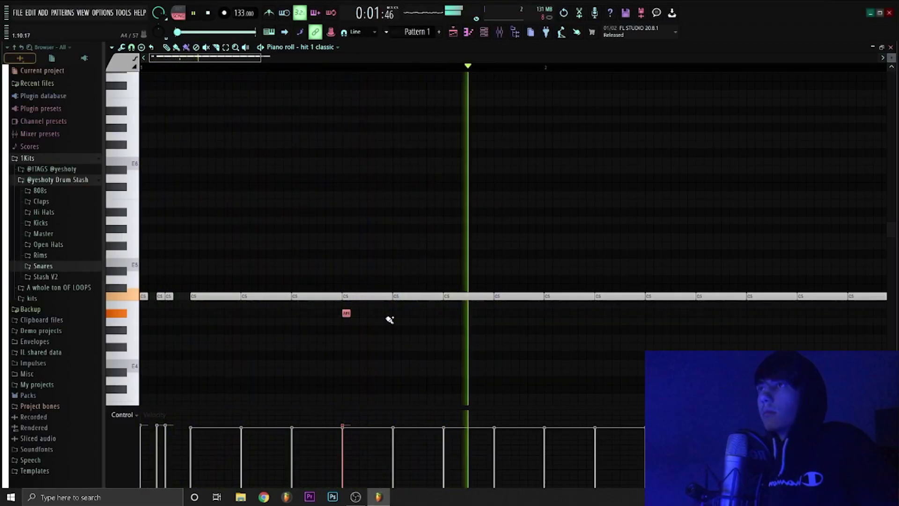
key(ctrl+z)
click(408, 317)
right_click(396, 314)
Add two short A#4 hats on bar 1's last eighth, A4 hats on bar 2's first two eighths, and five quick G#4 hats on the third
click(498, 313)
click(506, 312)
click(548, 321)
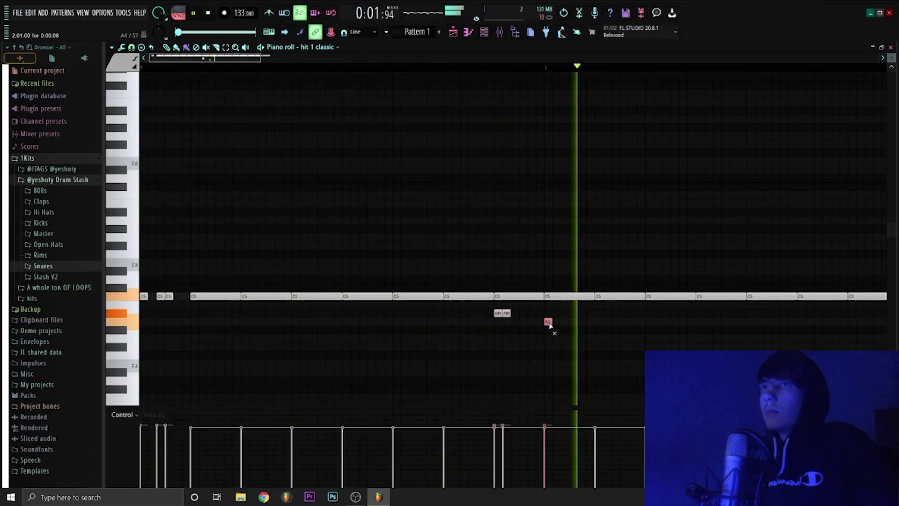
click(598, 321)
drag(648, 329, 683, 330)
scroll(491, 349, down, 3)
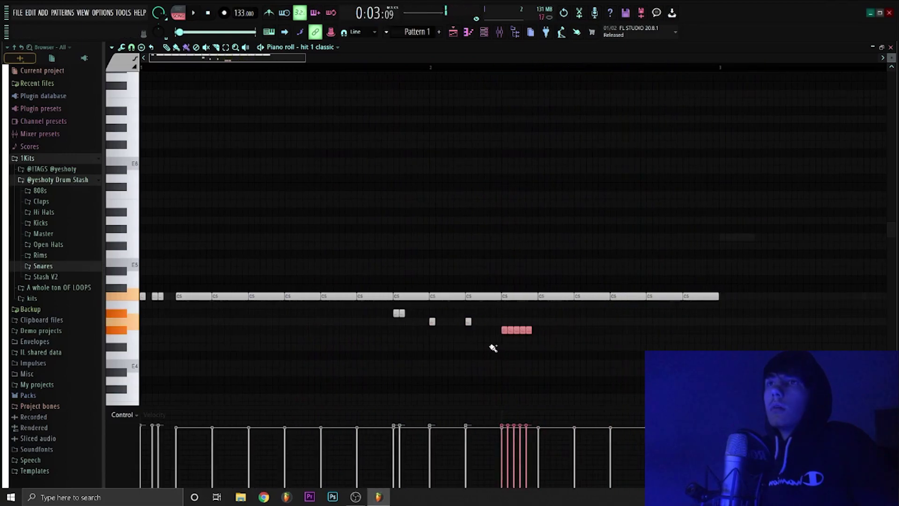
Add a short A#4 hat on the last eighth of bar 2
scroll(499, 345, up, 2)
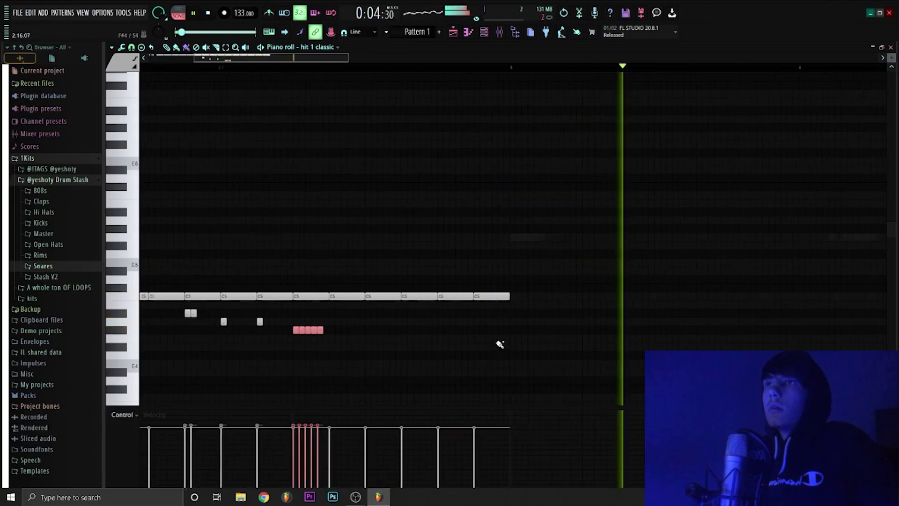
click(477, 312)
click(514, 288)
scroll(458, 294, down, 3)
key(space)
right_click(406, 288)
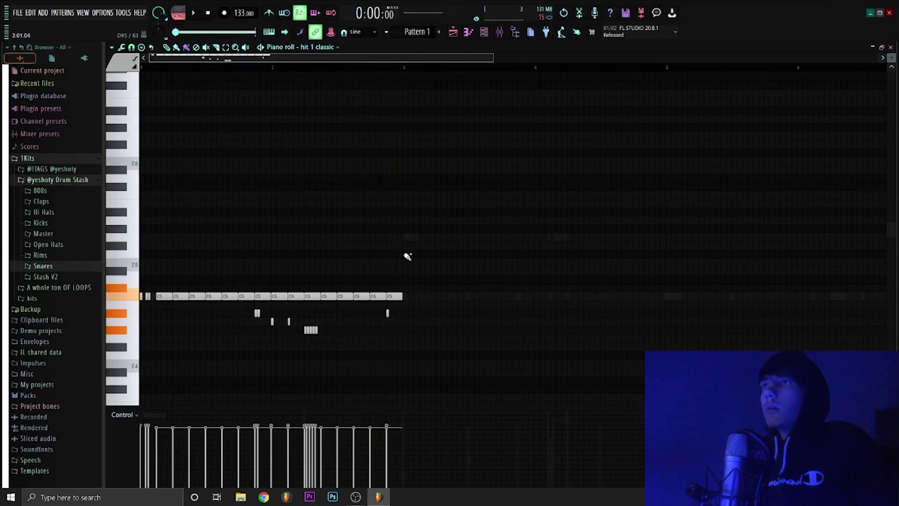
Duplicate the whole two-bar hi-hat pattern into bars 3 and 4 and play it back
key(ctrl+a)
key(ctrl+b)
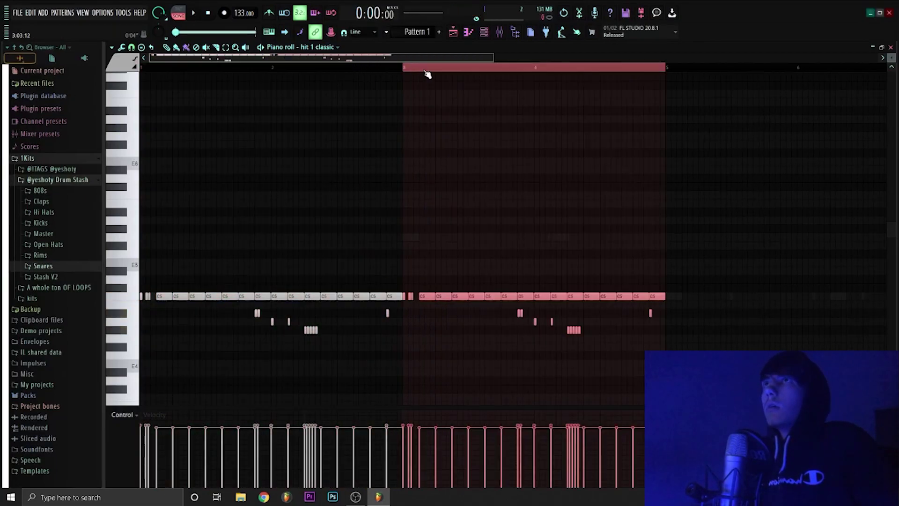
key(space)
Replace the short C5 hats at the start of bar 3 with a run of three quick D5 notes
scroll(410, 244, up, 4)
right_click(428, 296)
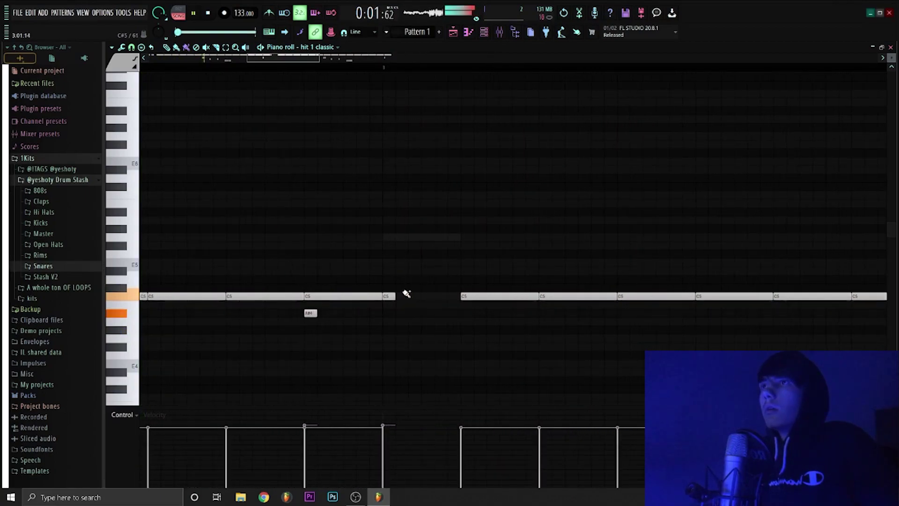
drag(391, 282, 421, 283)
scroll(421, 285, down, 4)
scroll(465, 306, up, 4)
Replace the third-eighth C5 hat in bar 3 with a descending run of short B4, A4 and two G#4 notes
key(space)
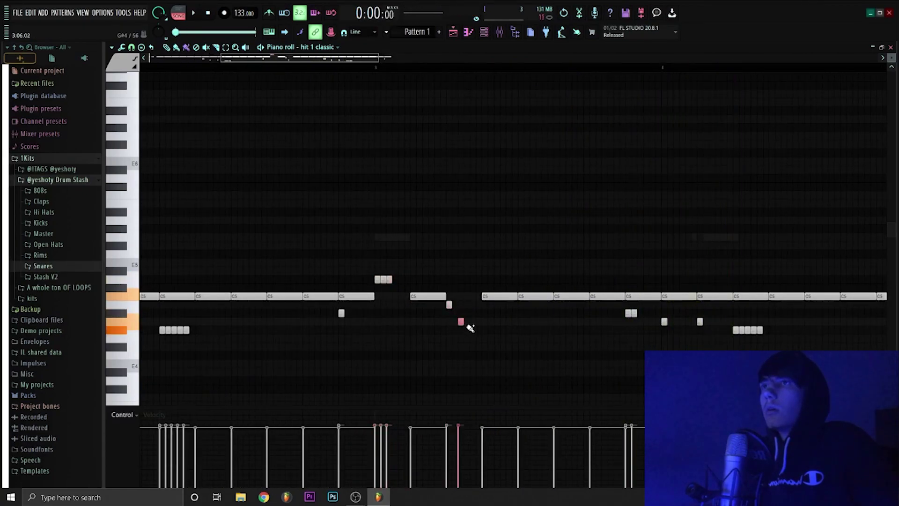
scroll(482, 336, up, 4)
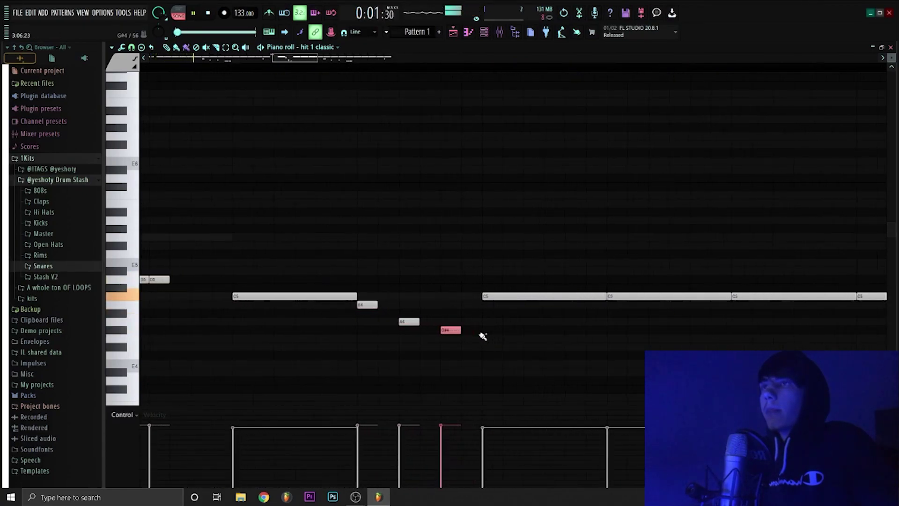
scroll(489, 336, down, 4)
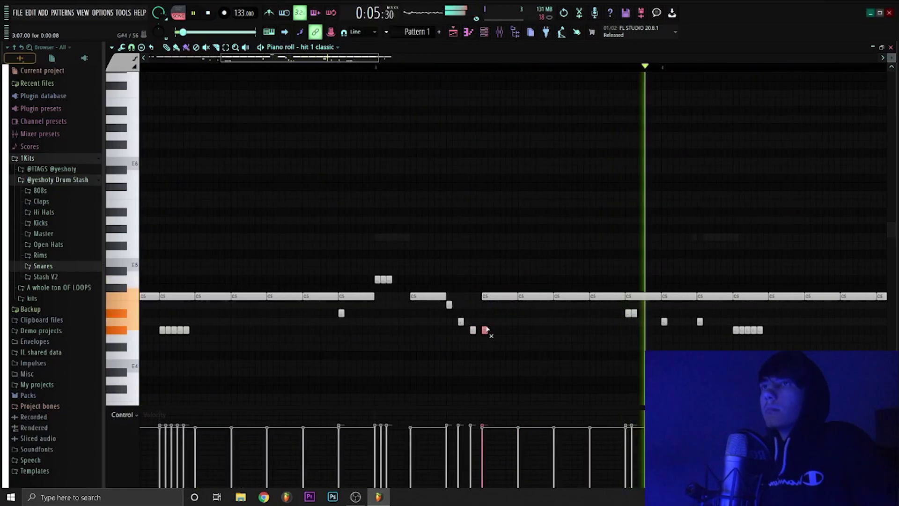
scroll(487, 327, down, 6)
key(space)
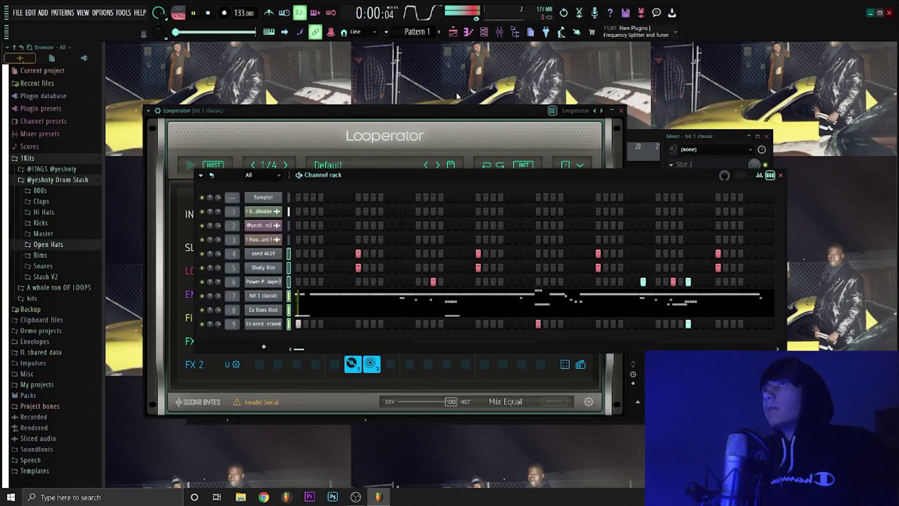
Leave only the step 6 effect in the FX 2 row of hit 1 classic's Looperator and close the plugin
click(438, 115)
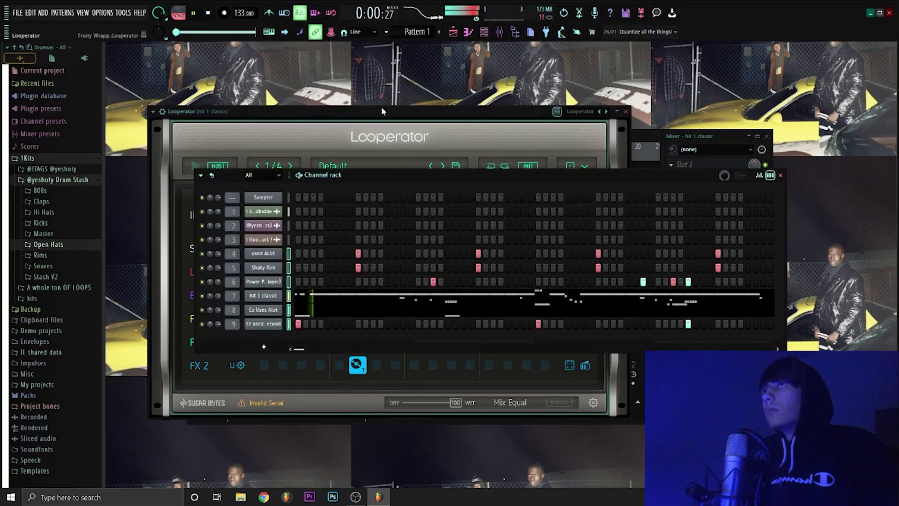
click(381, 110)
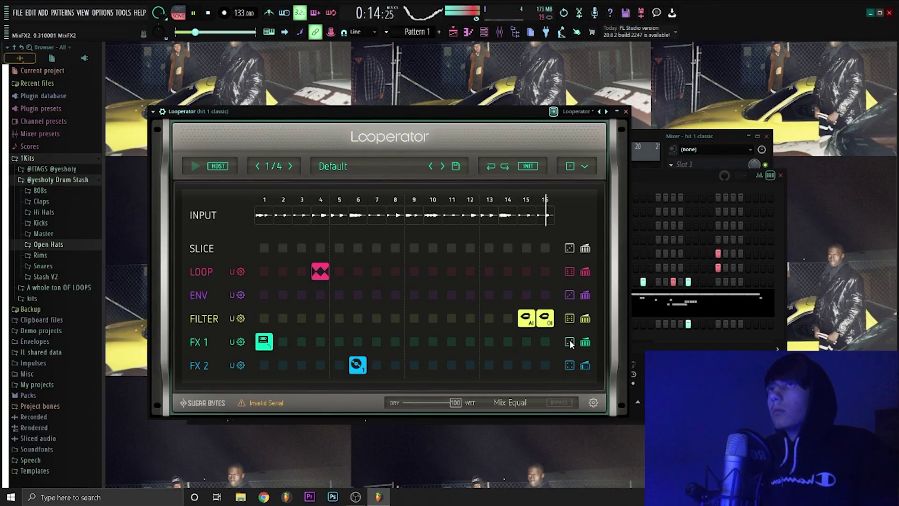
click(625, 112)
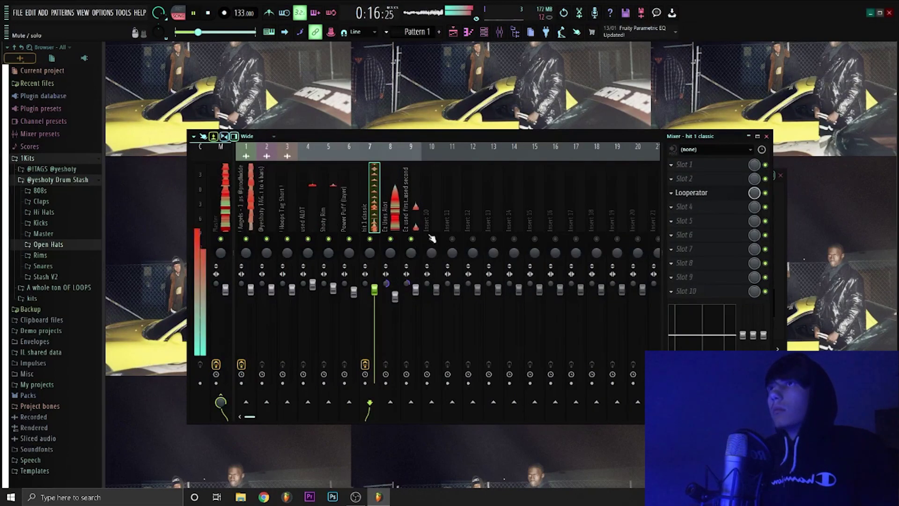
Lower the Angels melody loop's mixer track volume to 91% (-2.0 dB) and stop playback
click(253, 298)
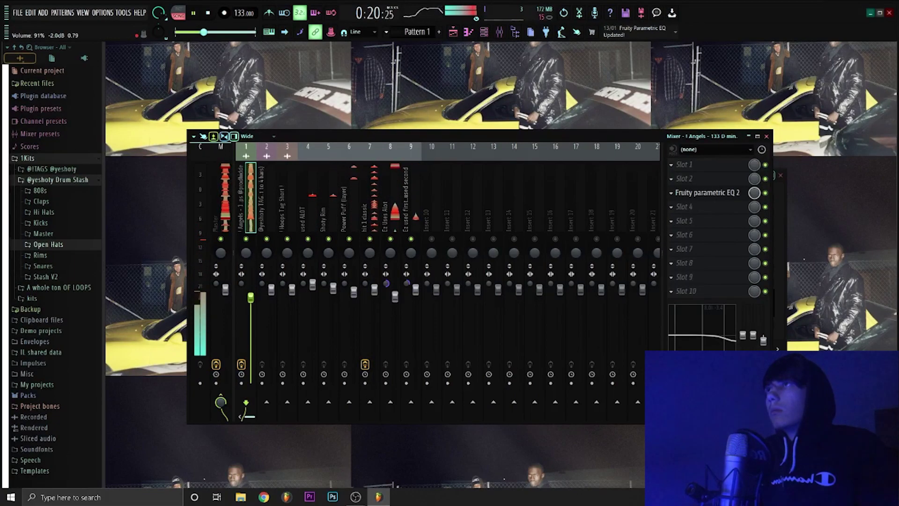
key(space)
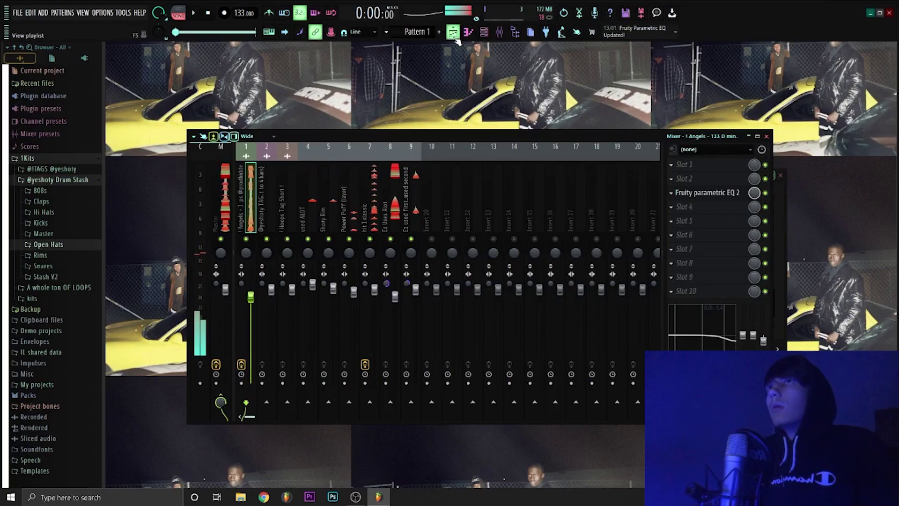